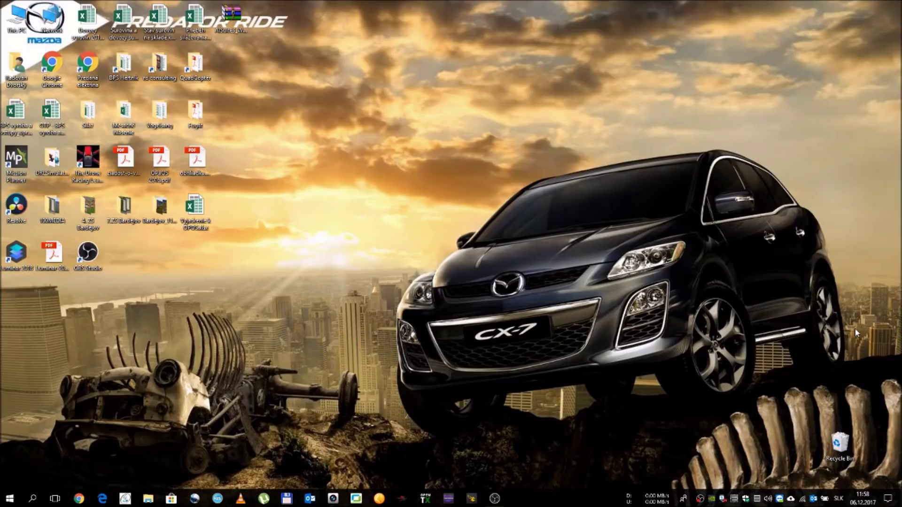
Switch the Wi-Fi connection from BPS Hertnik 2 to the drone's MiRC_716704 network
click(802, 499)
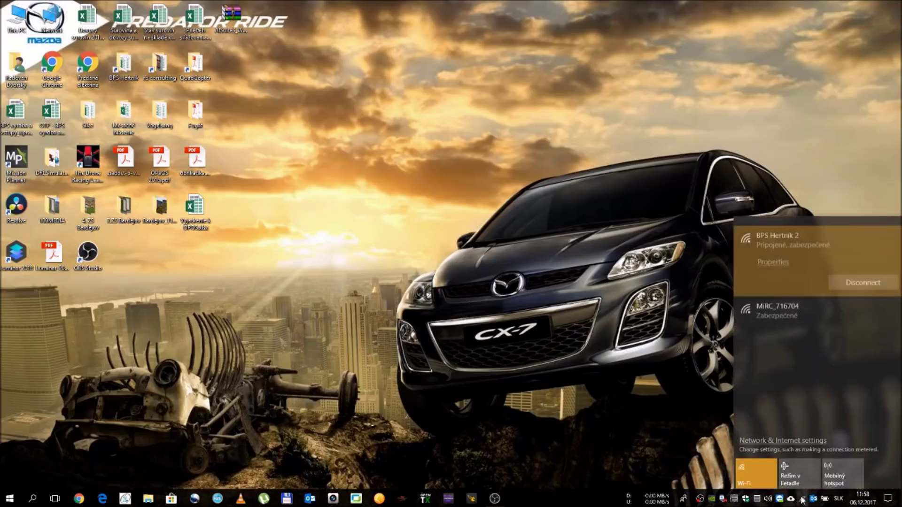
click(798, 309)
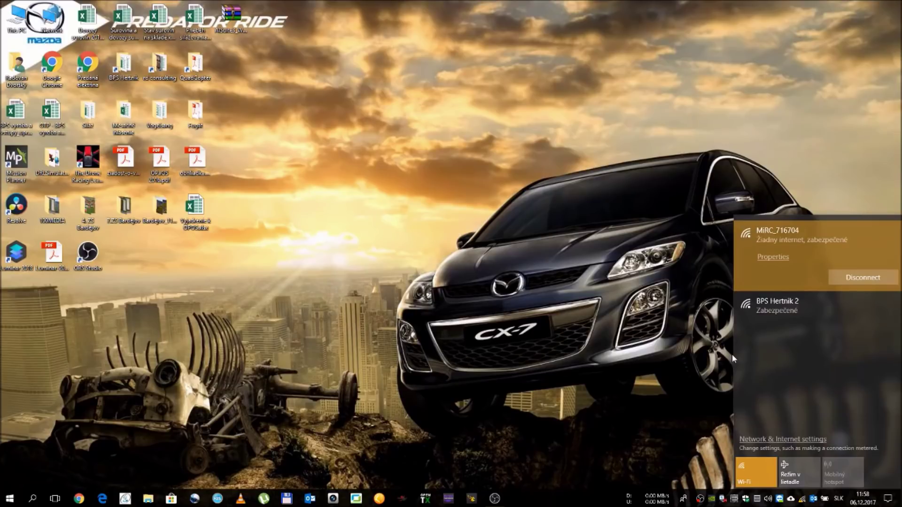
click(543, 412)
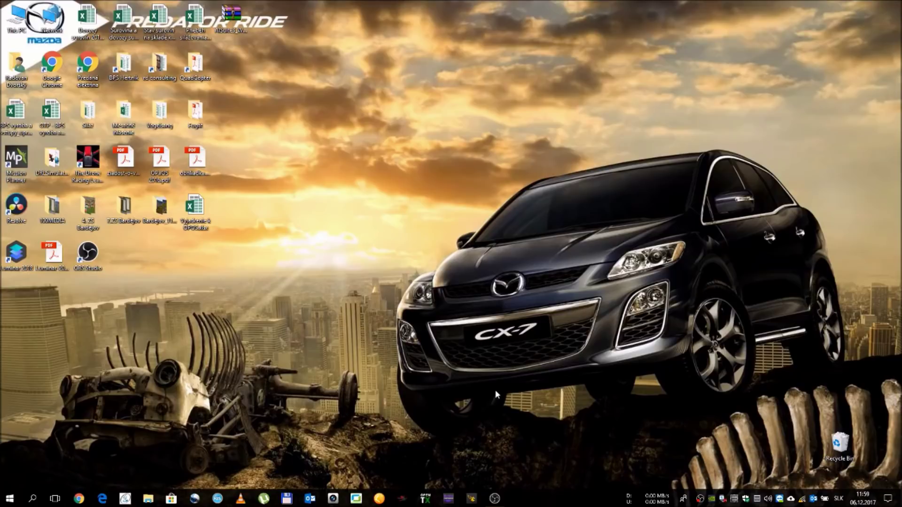
Recheck the Wi-Fi list, then play the network stream rtsp://192.168.100.10:554/live
click(802, 497)
click(717, 255)
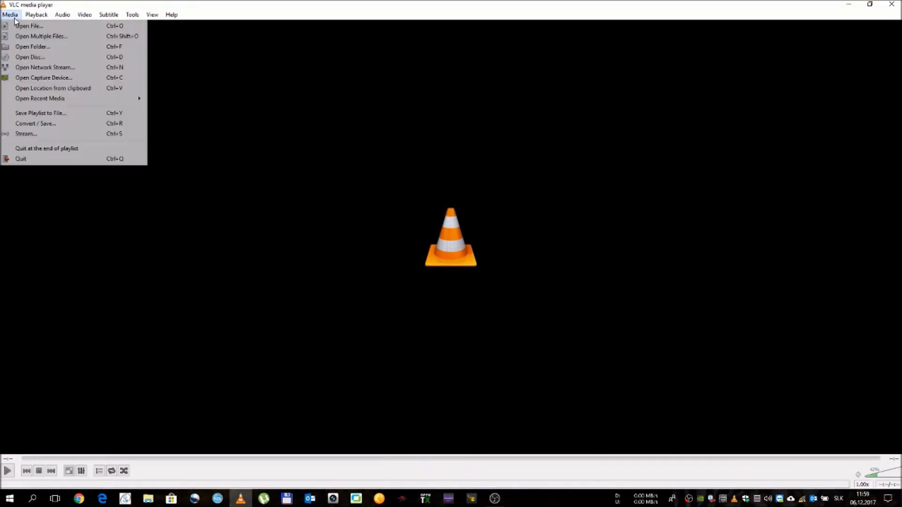
click(51, 66)
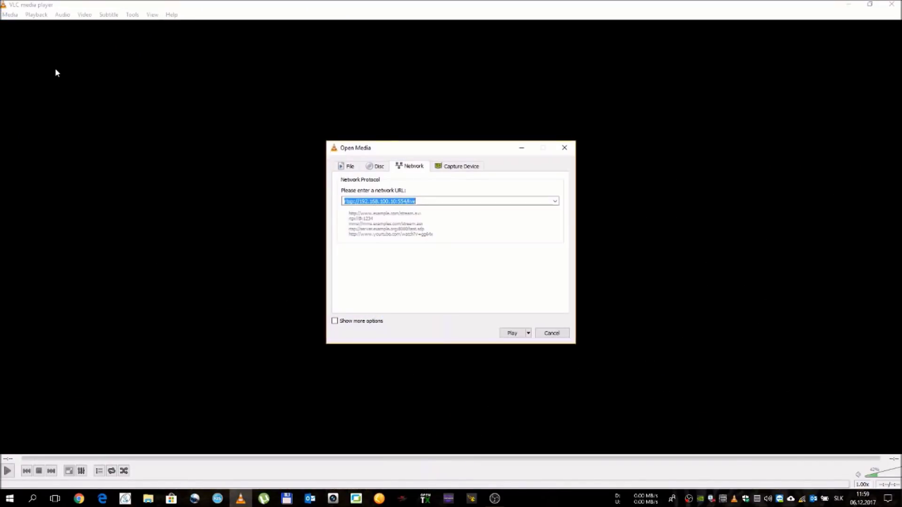
click(445, 201)
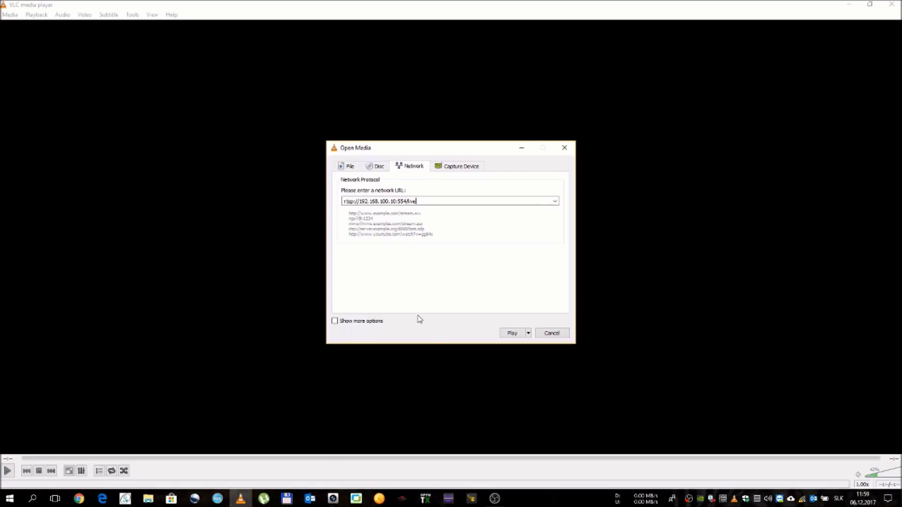
click(503, 333)
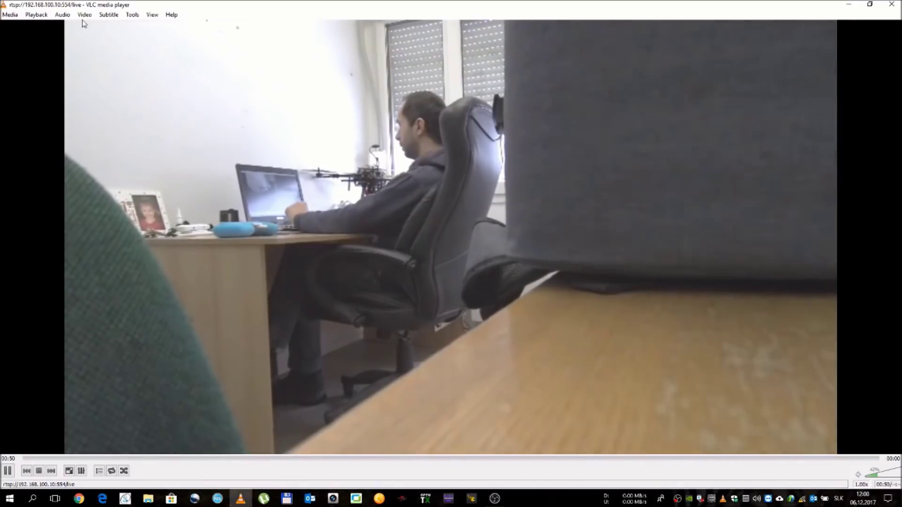
Show the stream's codec details: H264 - MPEG-4 AVC at 768x432, 29.97 fps
click(132, 14)
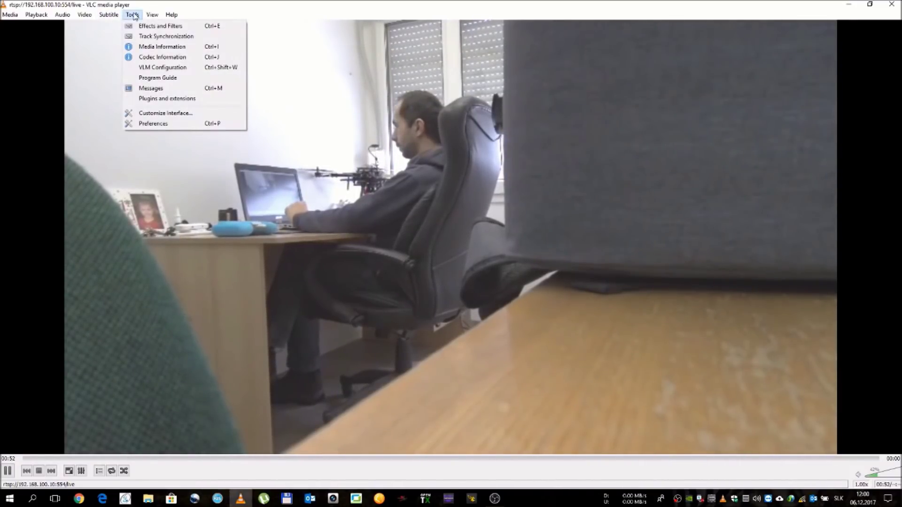
click(155, 47)
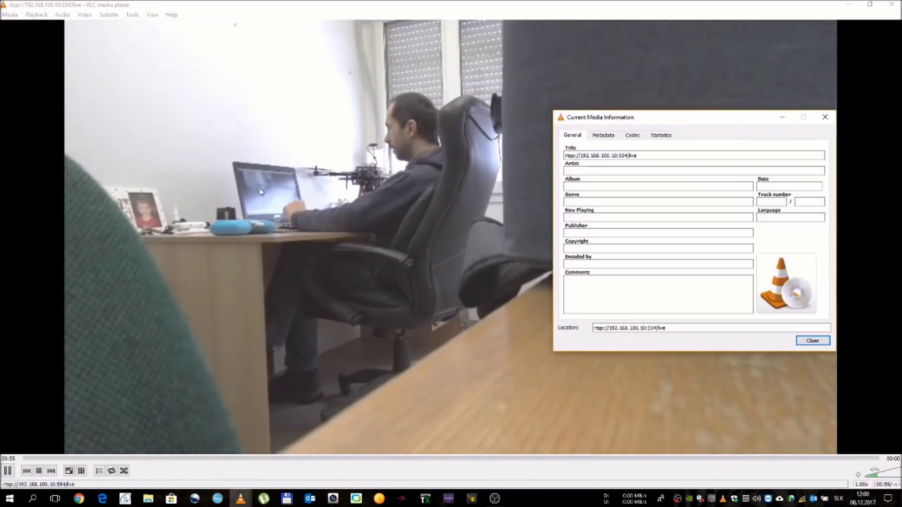
click(632, 136)
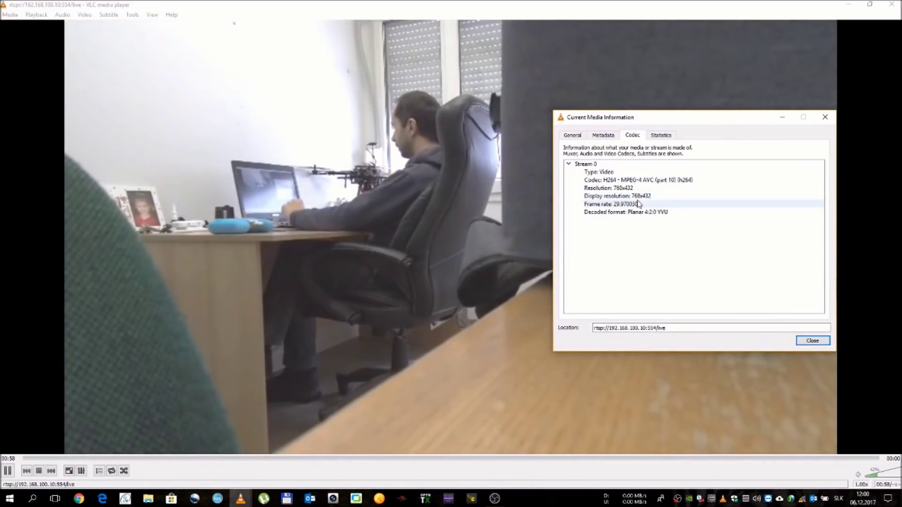